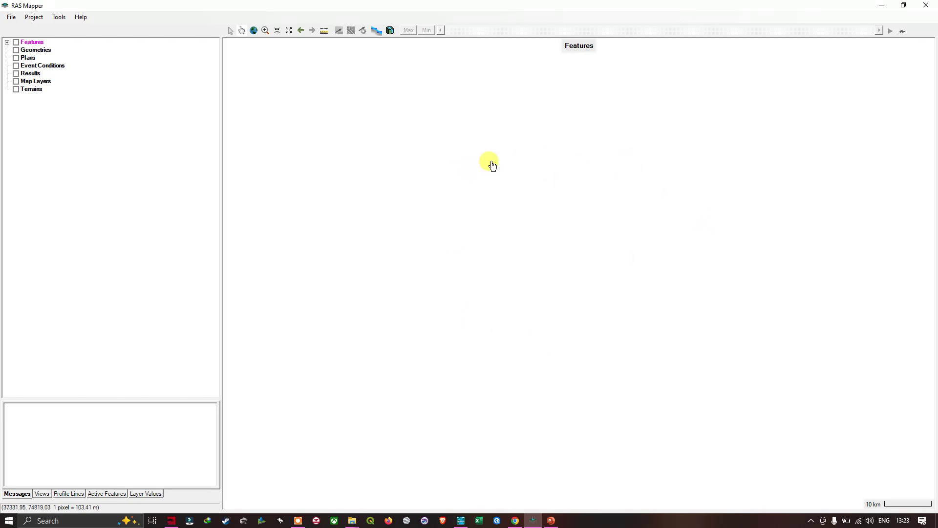
pyautogui.click(459, 519)
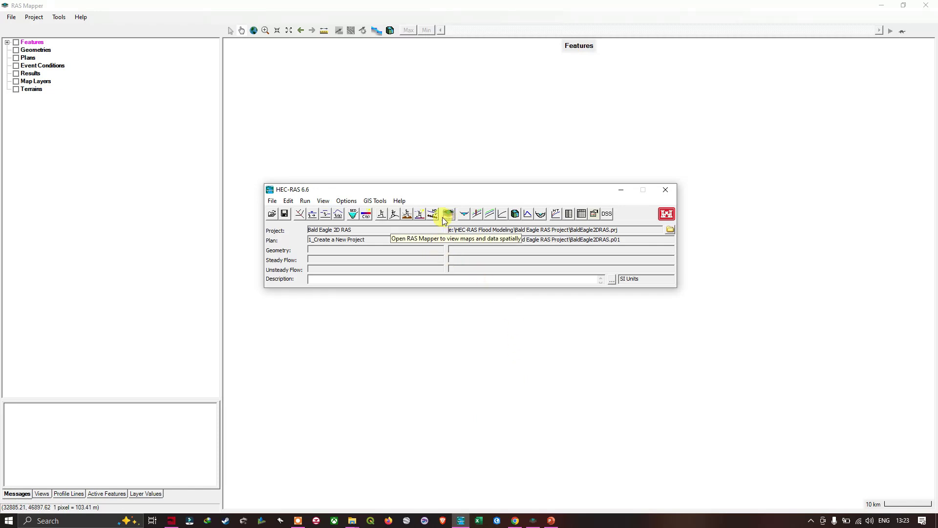
pyautogui.click(621, 190)
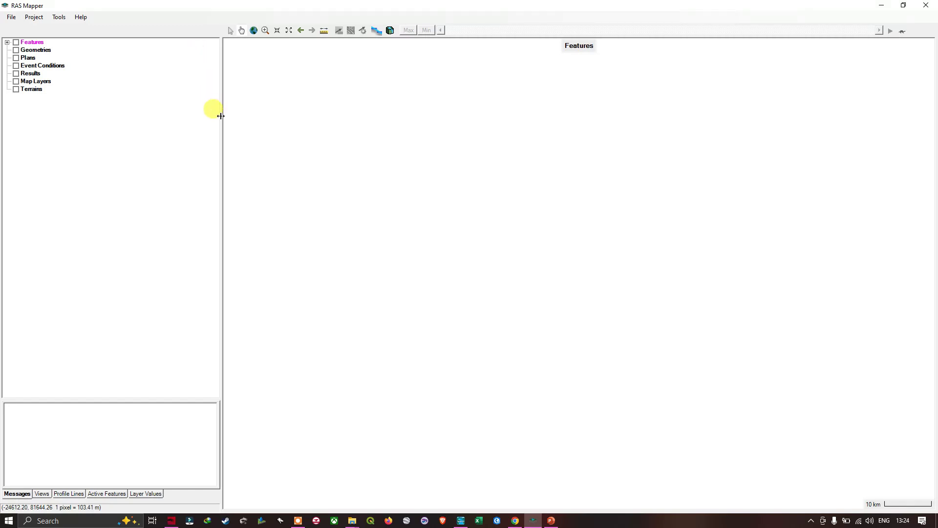
# - Start a new RAS terrain and add Terrain50.baldeagledem from the DTM\1_Bald Eagle Creek\Terrain folder as its input file
pyautogui.rightClick(33, 90)
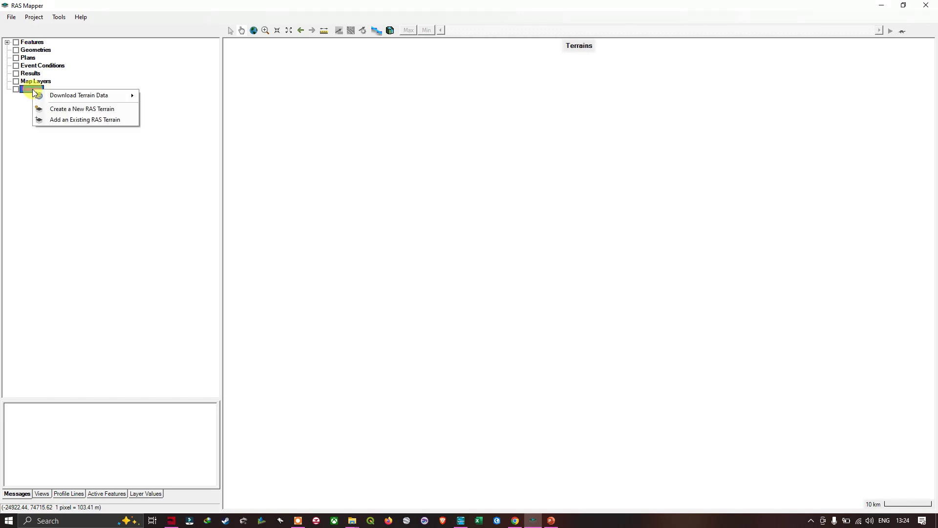
pyautogui.click(66, 110)
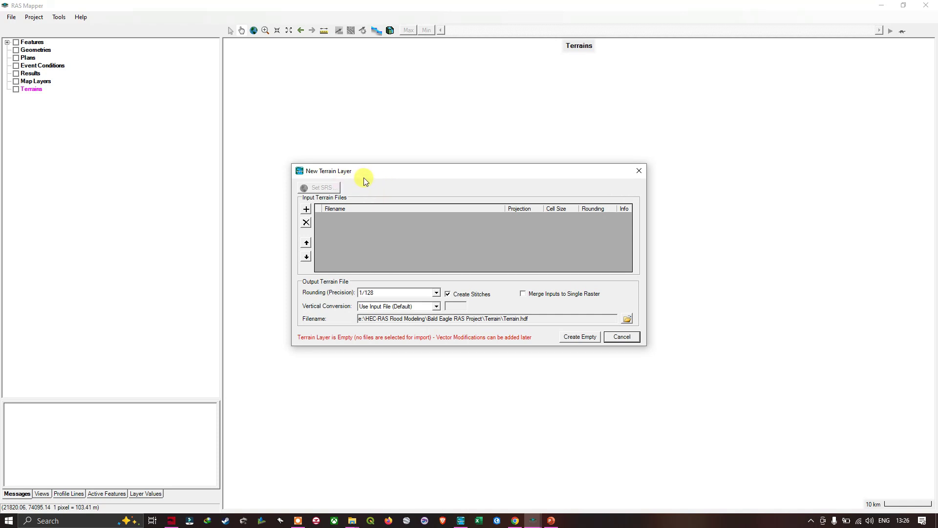
pyautogui.click(306, 210)
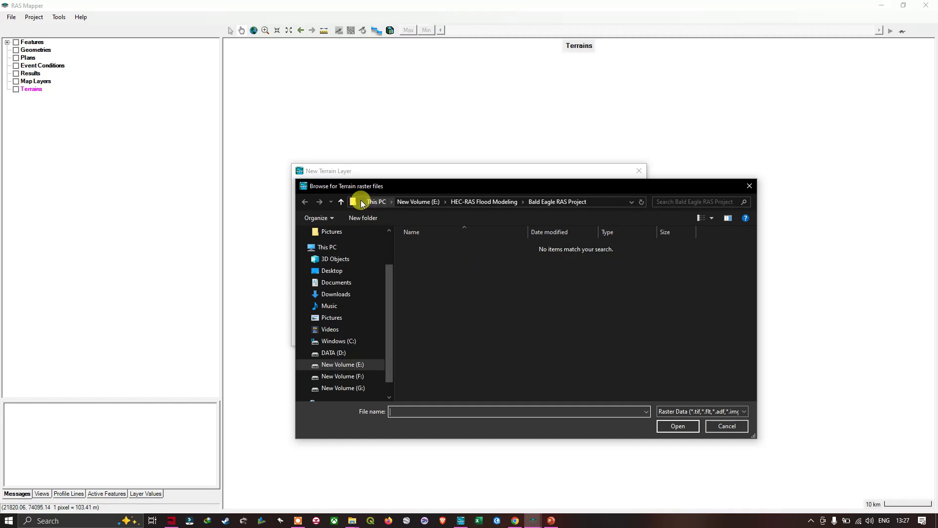
pyautogui.click(342, 202)
pyautogui.doubleClick(424, 297)
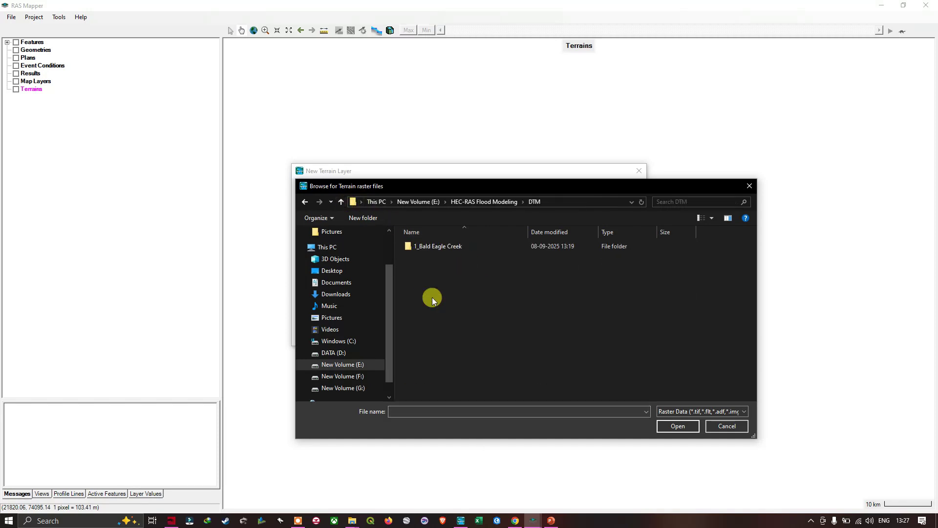
pyautogui.doubleClick(456, 245)
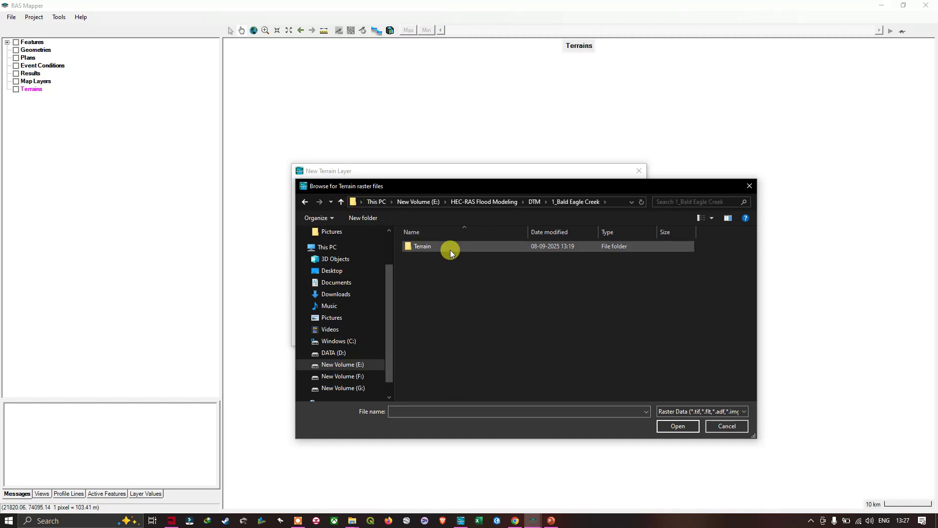
pyautogui.doubleClick(447, 249)
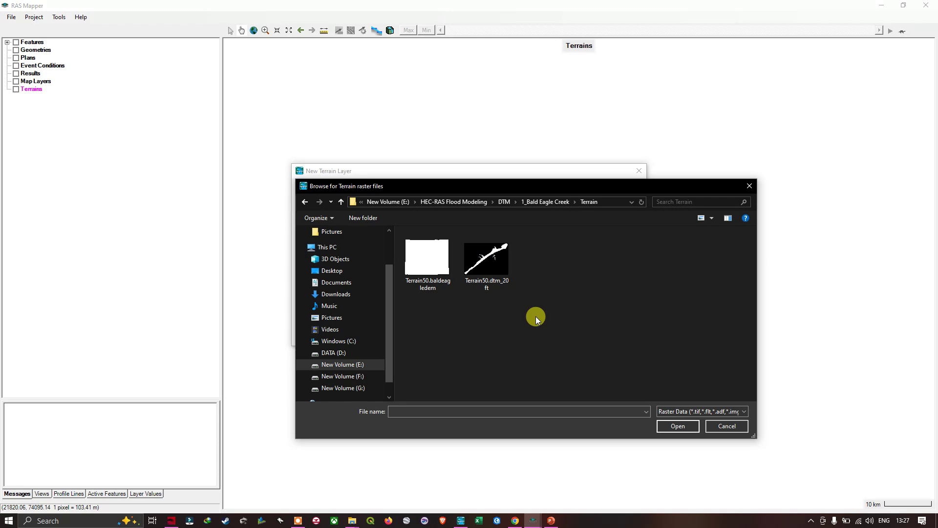
pyautogui.click(429, 265)
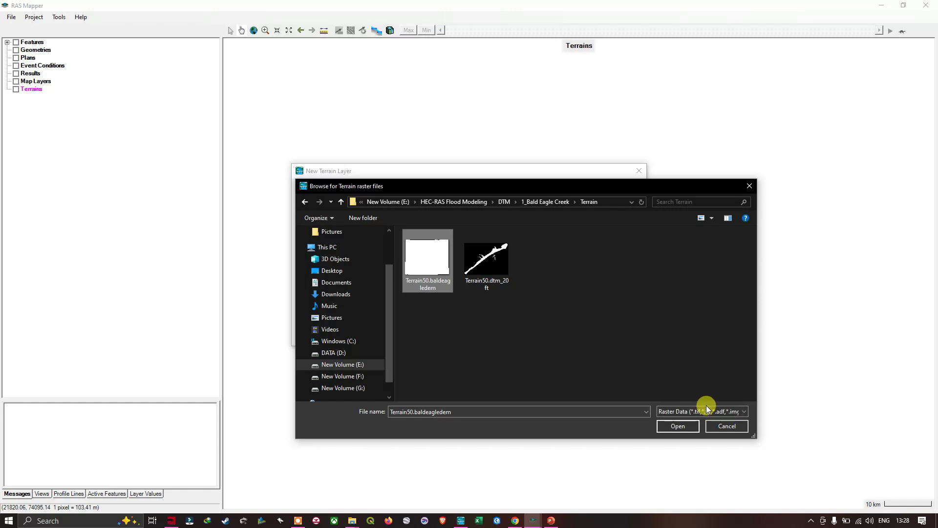
pyautogui.click(719, 411)
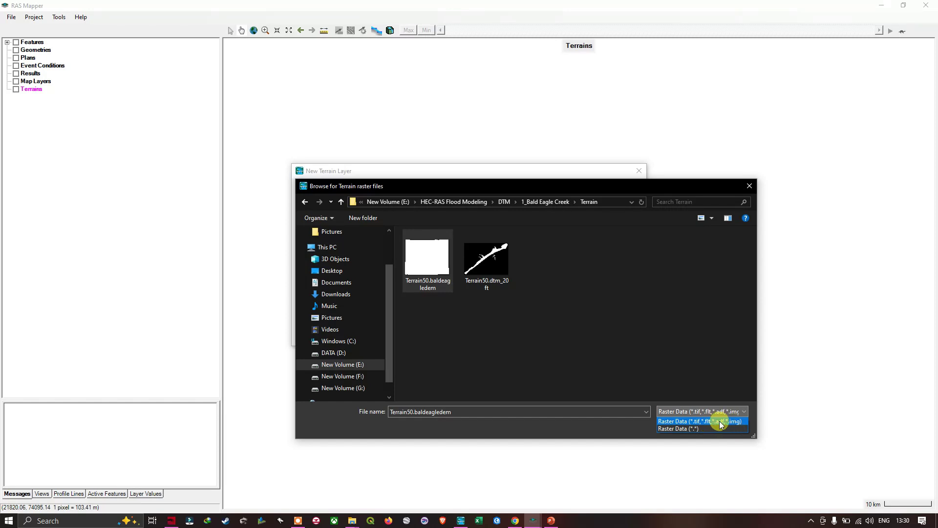
pyautogui.click(435, 256)
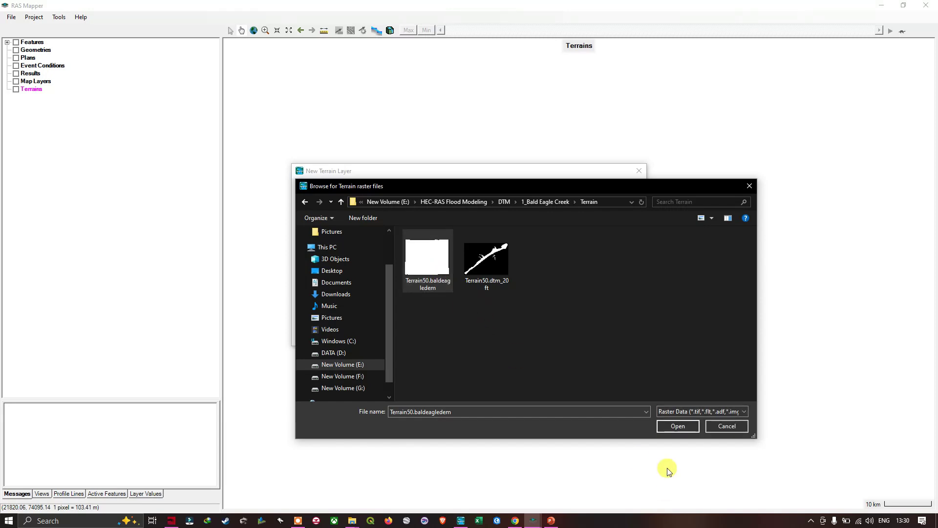
pyautogui.click(683, 425)
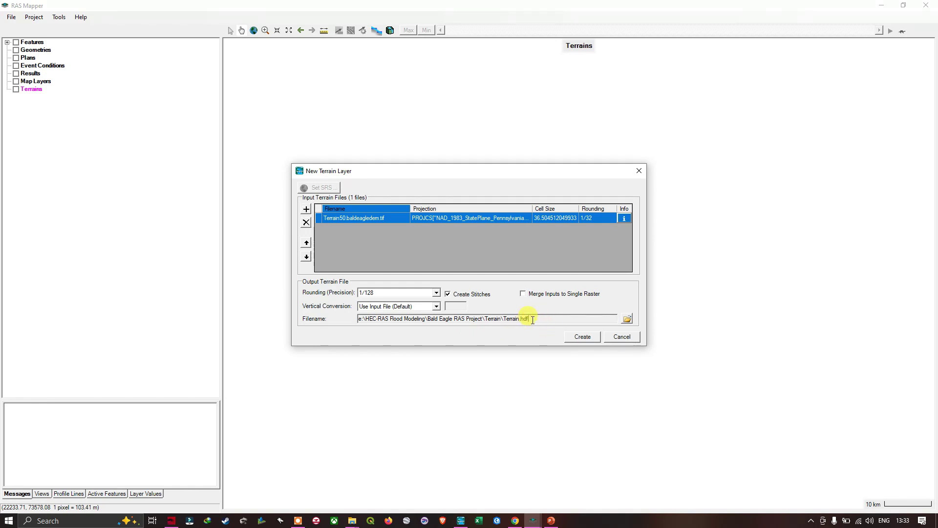
# - Create the terrain as Terrain.hdf with vertical conversion set to Use Input File (Default) and close the finished computation
pyautogui.moveTo(530, 318); pyautogui.dragTo(351, 310)
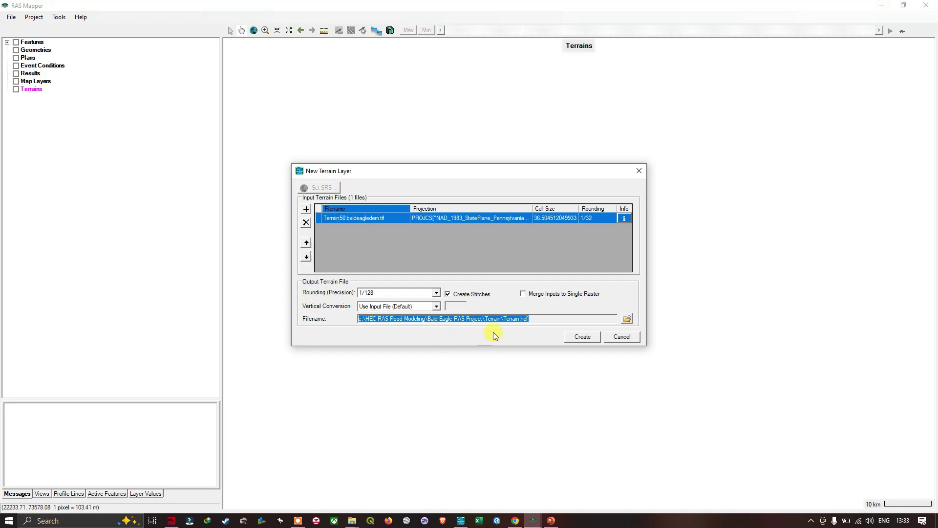
pyautogui.click(537, 320)
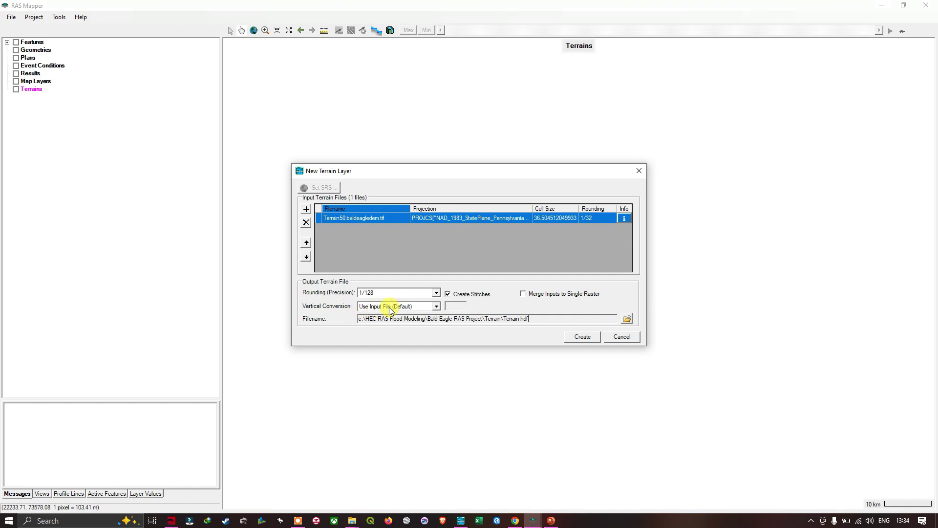
pyautogui.click(437, 307)
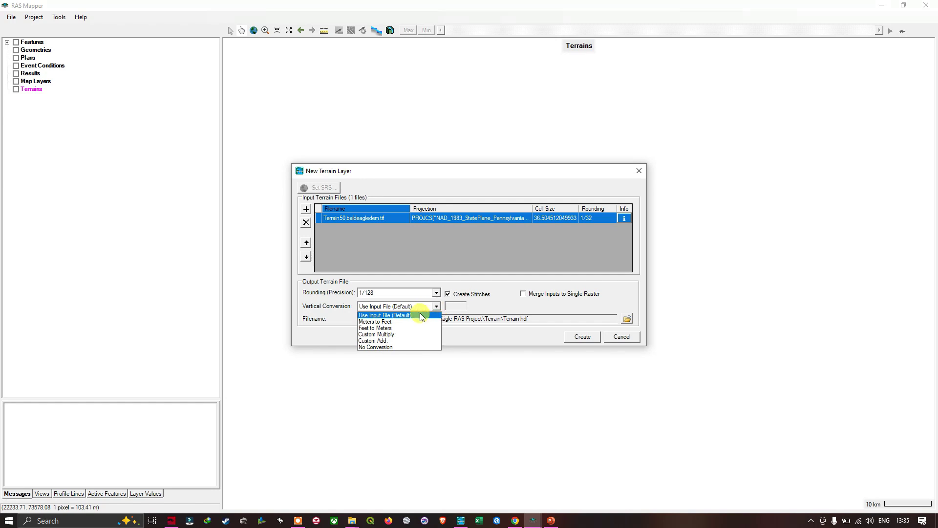
pyautogui.click(421, 316)
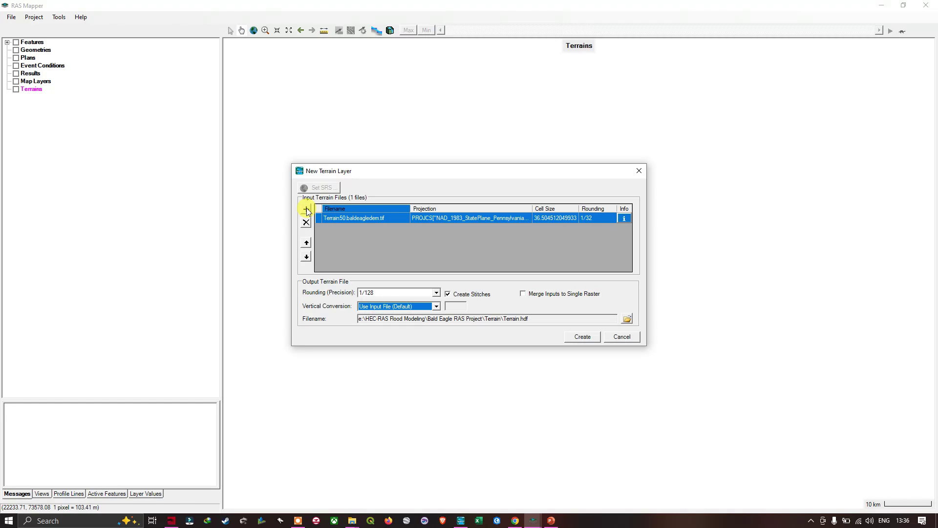
pyautogui.click(355, 218)
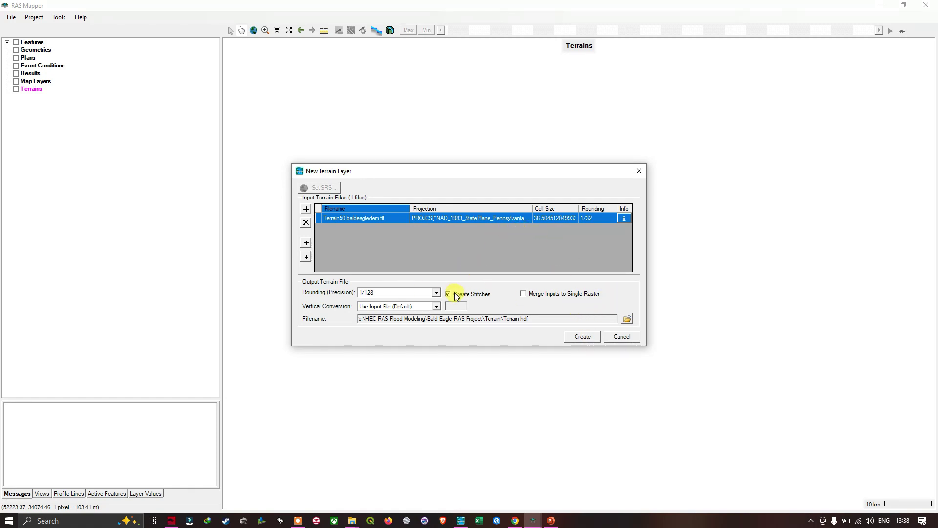
pyautogui.click(582, 337)
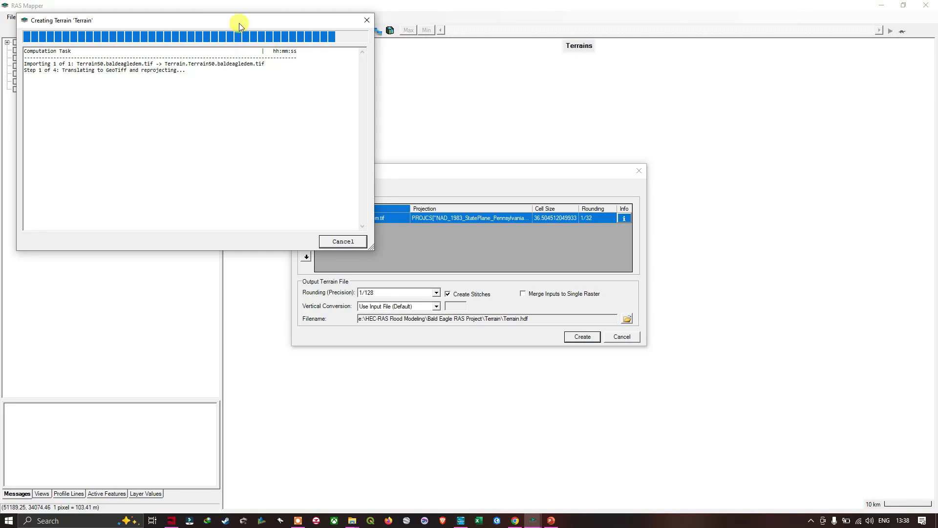
pyautogui.moveTo(239, 25); pyautogui.dragTo(260, 150)
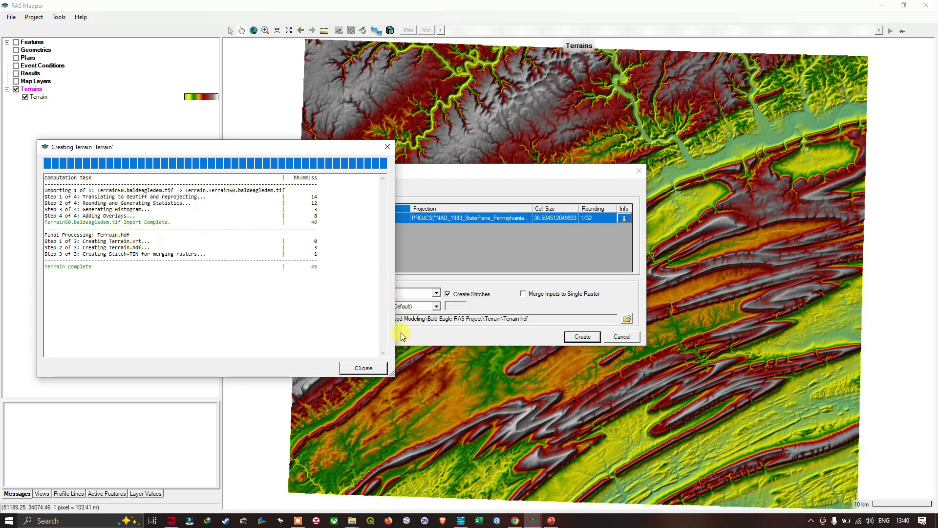
pyautogui.click(364, 369)
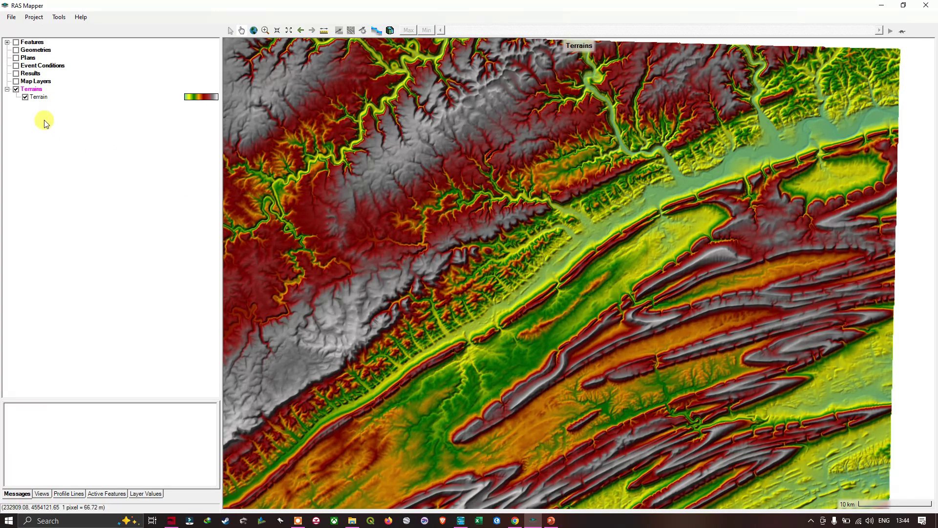
# - Start a second new RAS terrain and add Terrain50.dtm_20ft as its input file
pyautogui.rightClick(35, 91)
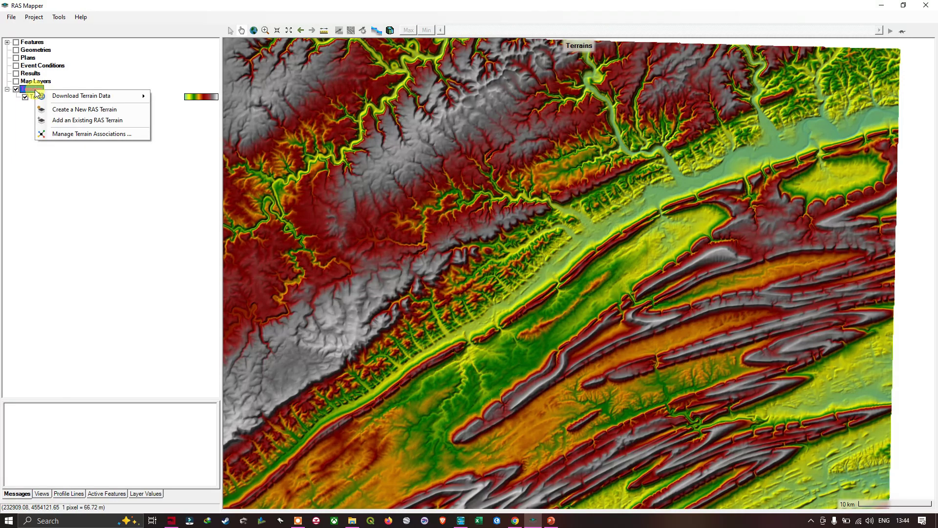
pyautogui.click(103, 111)
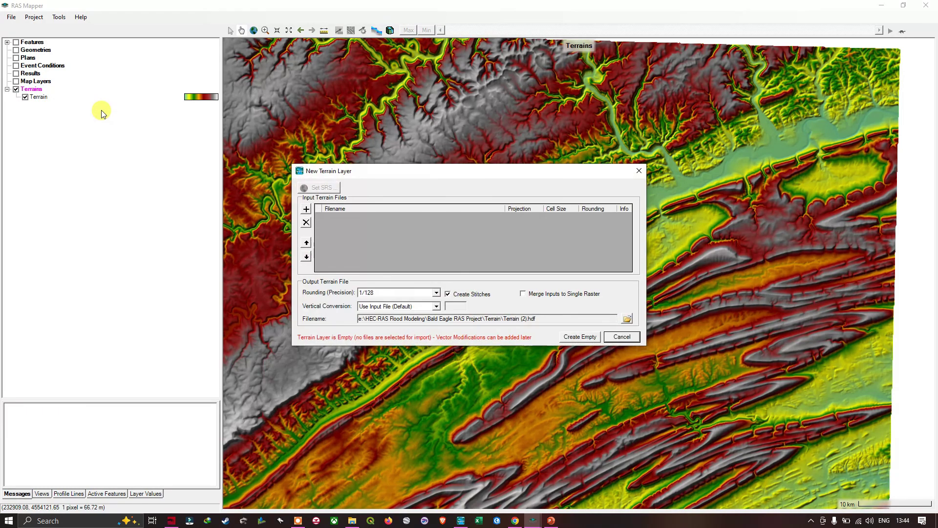
pyautogui.click(307, 210)
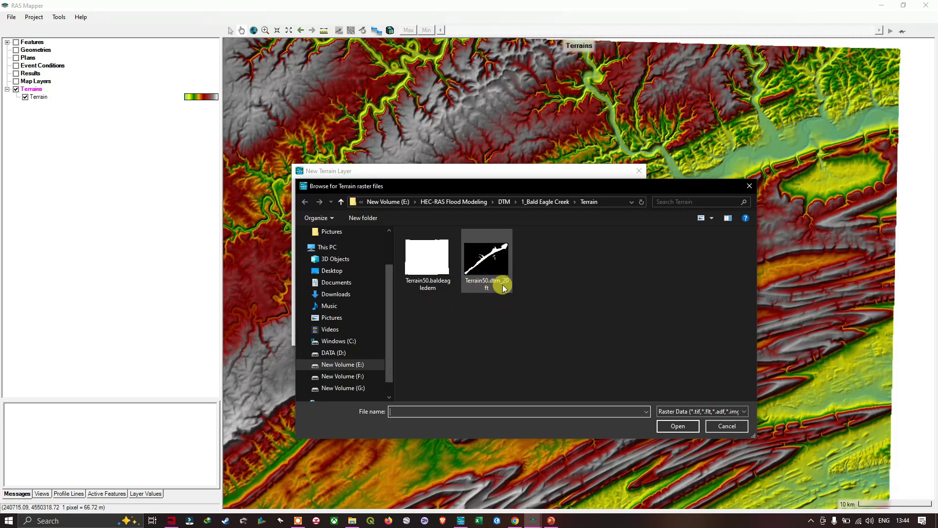
pyautogui.click(503, 263)
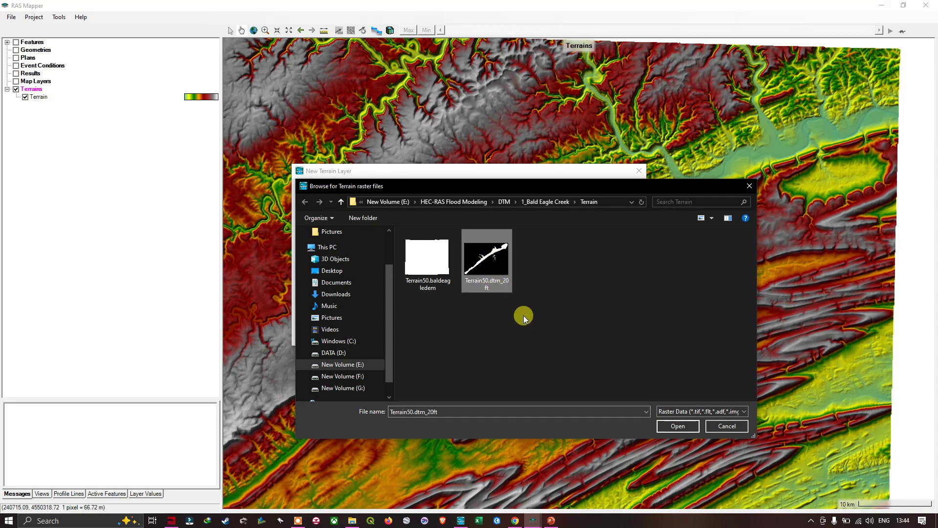
pyautogui.click(692, 425)
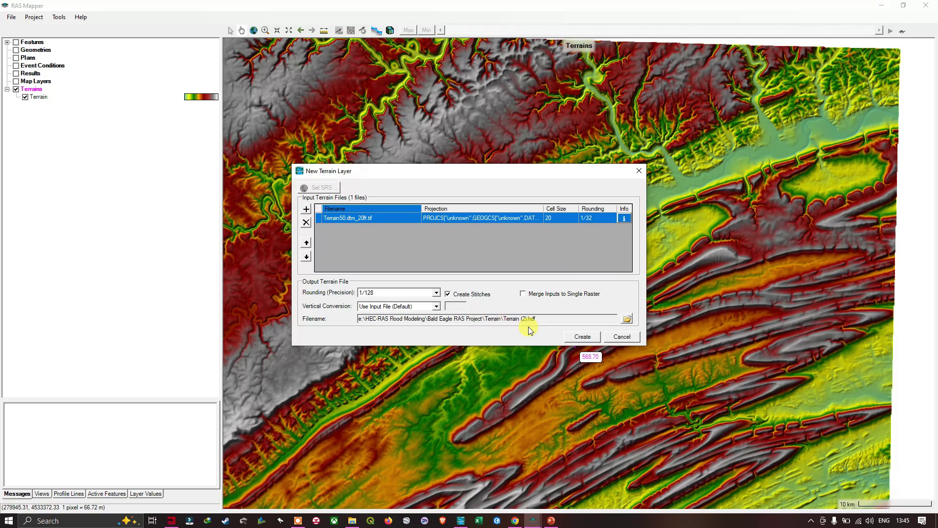
# - Name the output file Terrain_DTM_20ft, create the terrain and close the finished computation
pyautogui.click(627, 318)
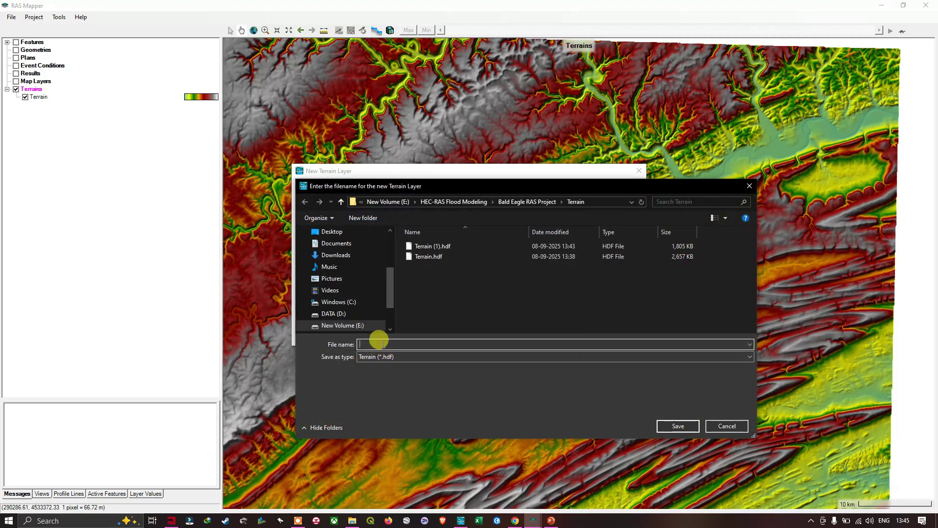
pyautogui.write('Terrain_DTM_20ft')
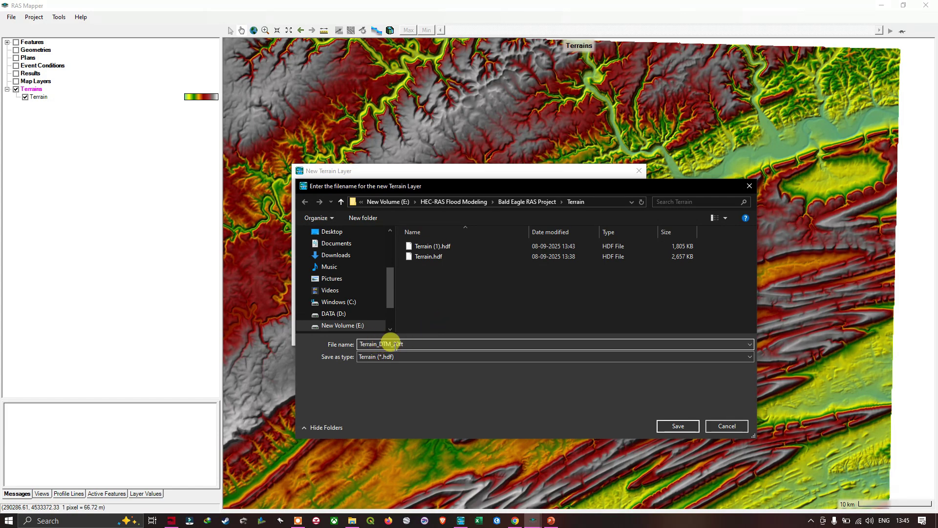
pyautogui.click(679, 425)
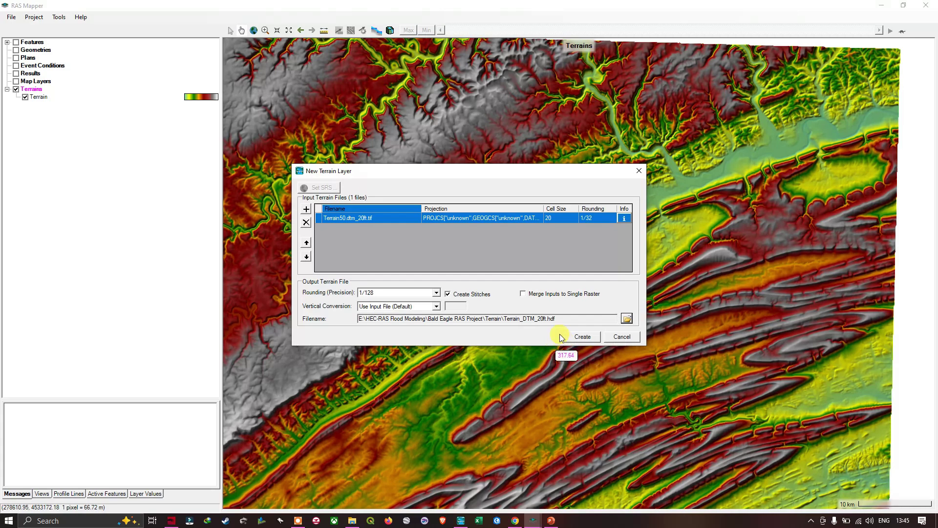
pyautogui.click(588, 337)
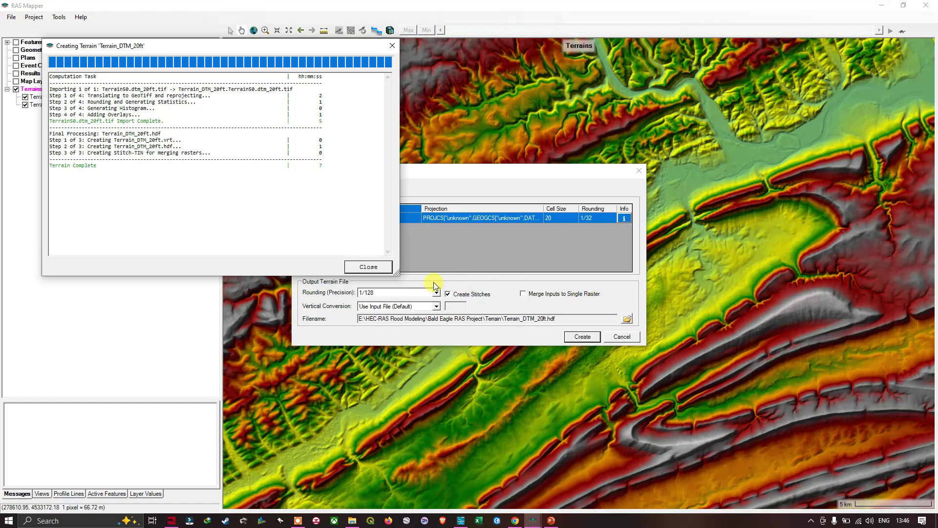
pyautogui.click(382, 268)
# - Toggle the Terrain layer to compare it with Terrain_DTM_20ft, leave Terrain hidden, and inspect the detailed terrain along the river channel
pyautogui.click(25, 97)
pyautogui.click(25, 98)
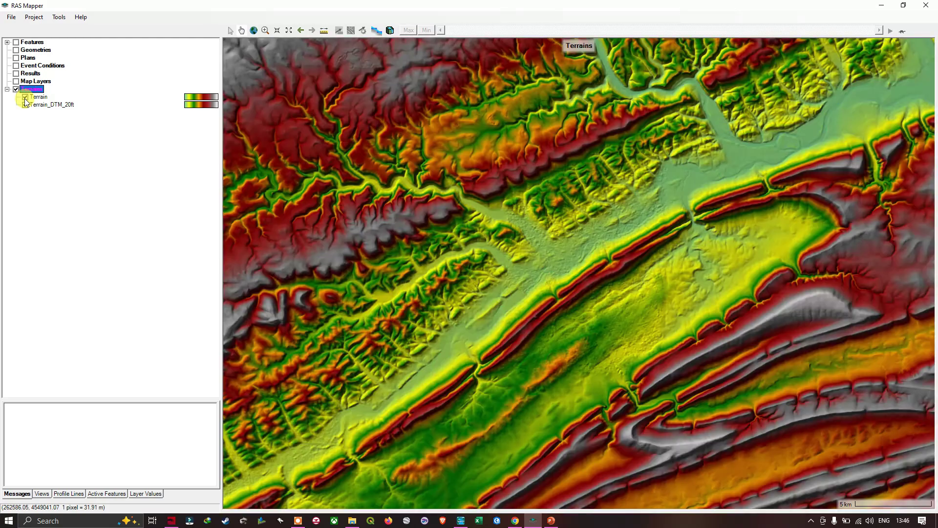
pyautogui.click(25, 97)
pyautogui.click(26, 97)
pyautogui.click(25, 97)
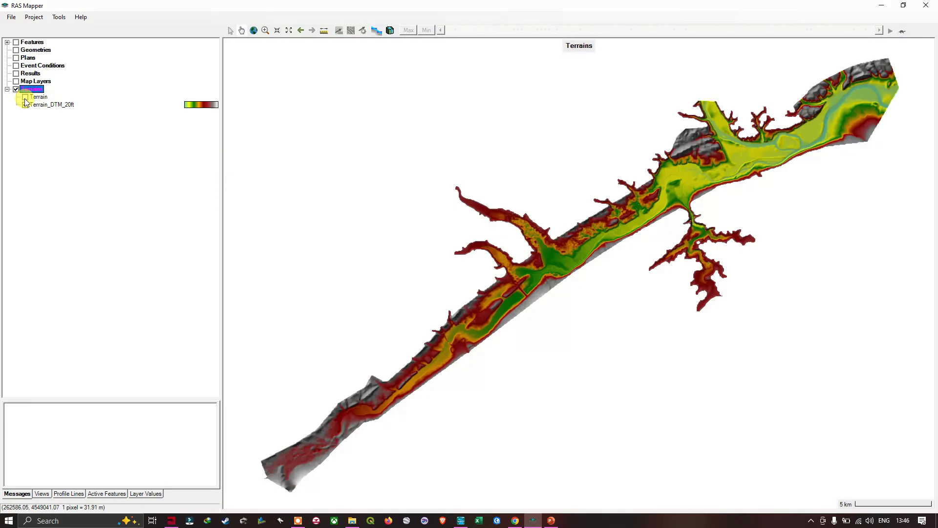
pyautogui.click(26, 97)
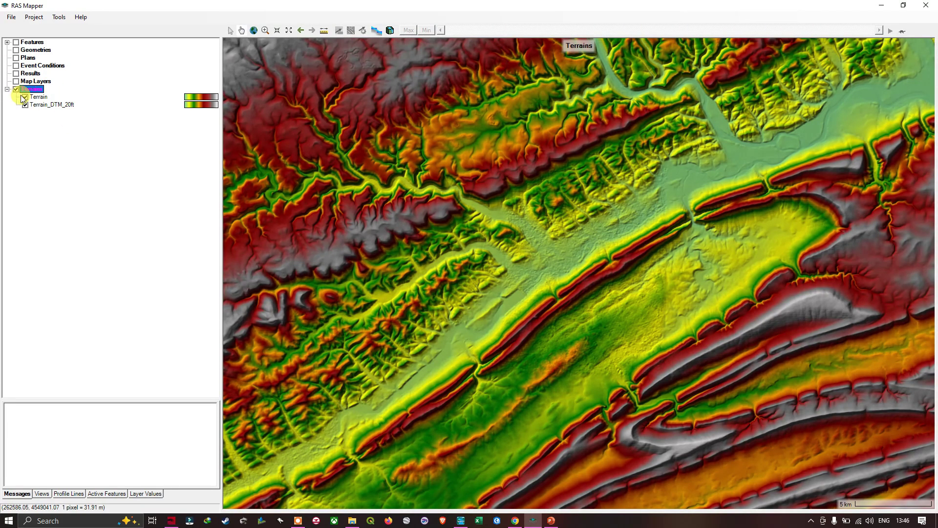
pyautogui.click(25, 97)
pyautogui.scroll(2, 503, 335)
pyautogui.scroll(1, 503, 335)
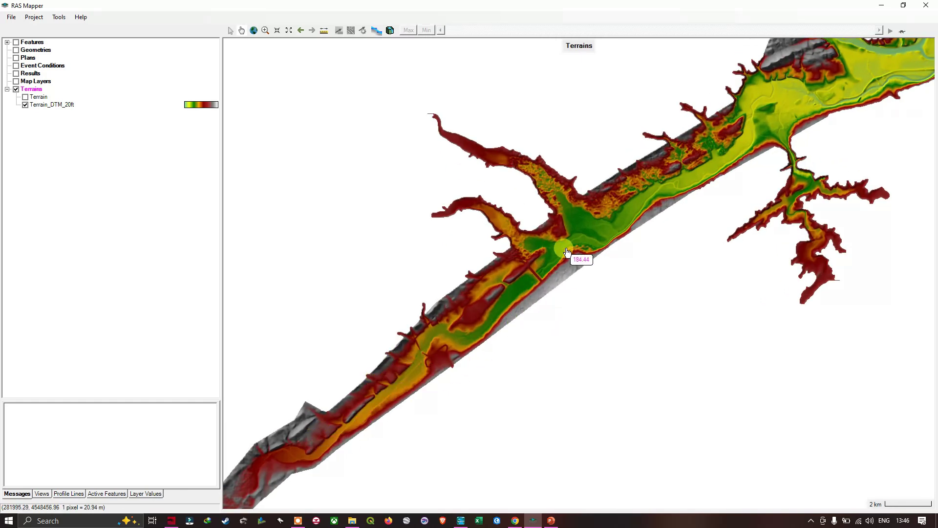
pyautogui.scroll(2, 714, 176)
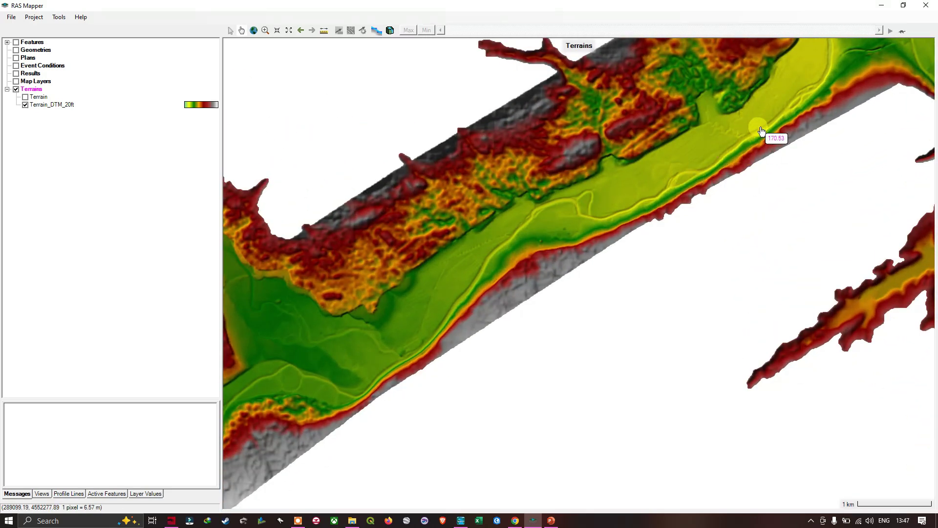
pyautogui.moveTo(765, 136); pyautogui.dragTo(726, 211)
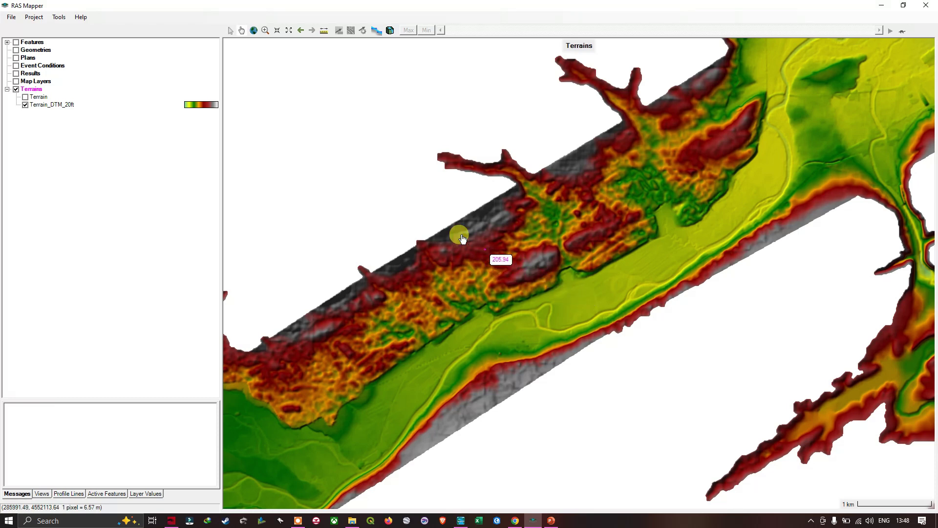
# - Pan back and forth along the Terrain_DTM_20ft river corridor to examine its channel, floodplain and valley sides
pyautogui.click(241, 30)
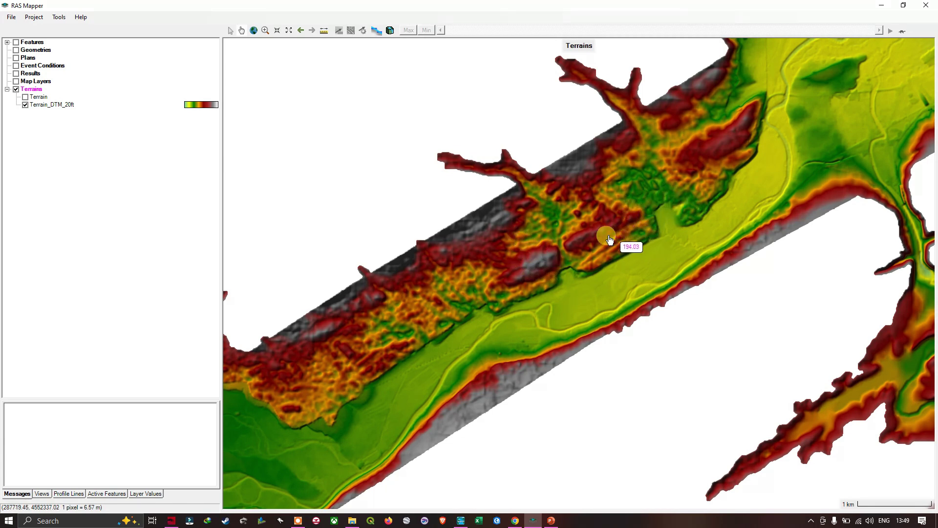
pyautogui.moveTo(591, 240); pyautogui.dragTo(670, 109)
pyautogui.moveTo(628, 162); pyautogui.dragTo(737, 125)
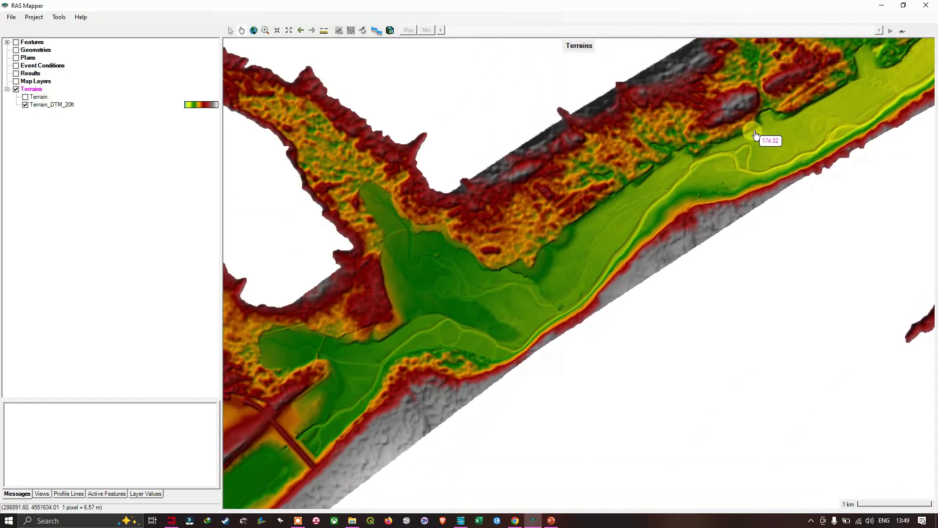
pyautogui.scroll(-2, 592, 210)
pyautogui.scroll(5, 592, 209)
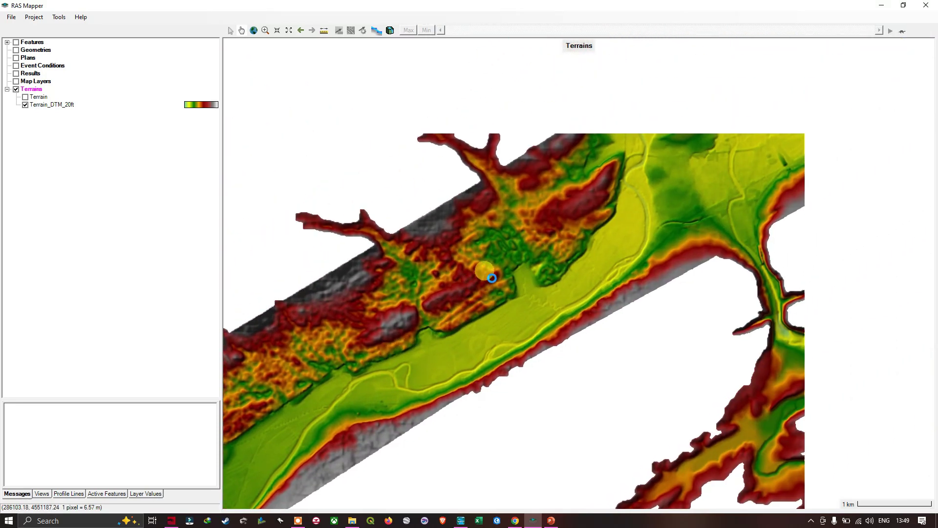
pyautogui.moveTo(494, 293); pyautogui.dragTo(506, 304)
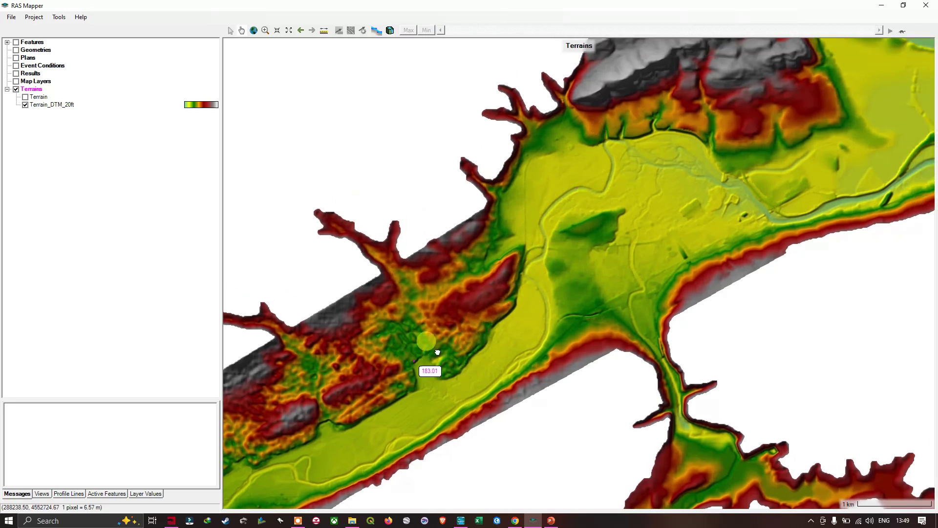
pyautogui.moveTo(438, 352); pyautogui.dragTo(631, 223)
pyautogui.moveTo(545, 321); pyautogui.dragTo(663, 240)
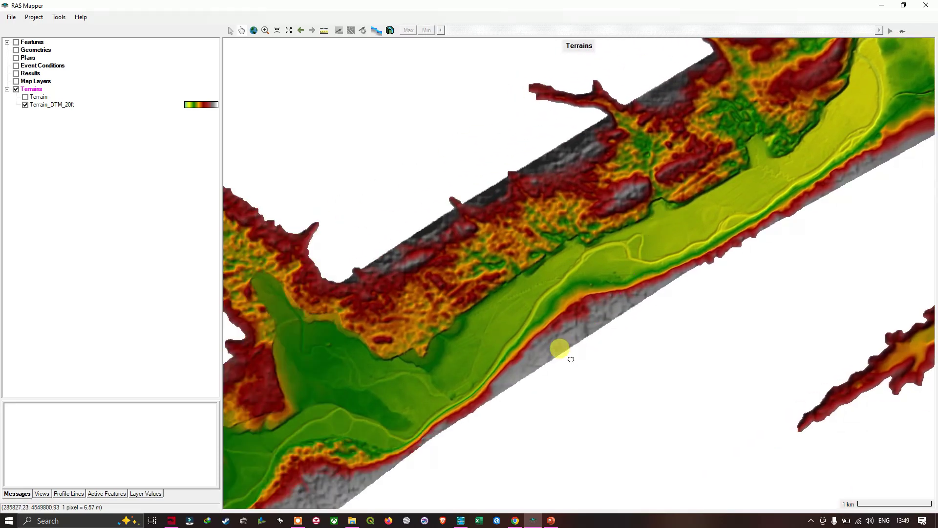
pyautogui.moveTo(571, 359); pyautogui.dragTo(590, 314)
pyautogui.moveTo(609, 272); pyautogui.dragTo(571, 357)
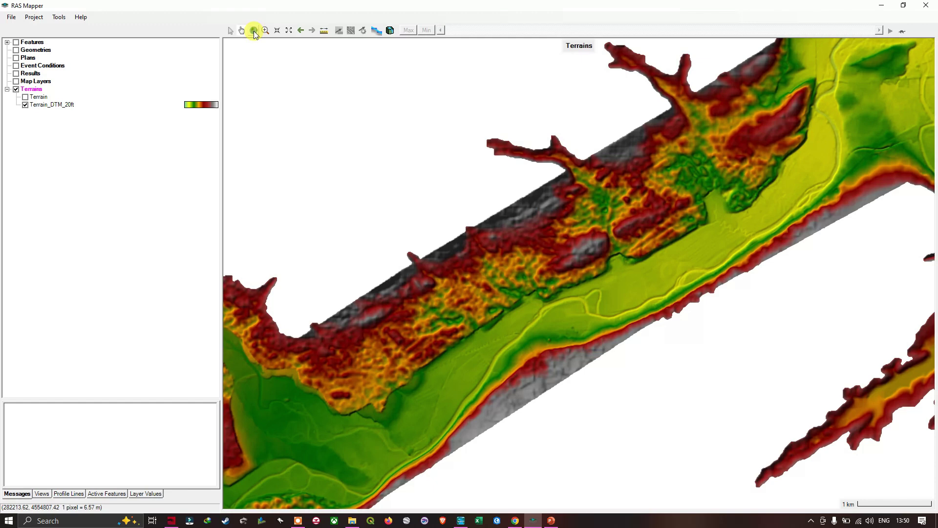
# - View the full extent of Terrain_DTM_20ft, and zoom to a window around the middle river reach and its tributaries
pyautogui.click(254, 31)
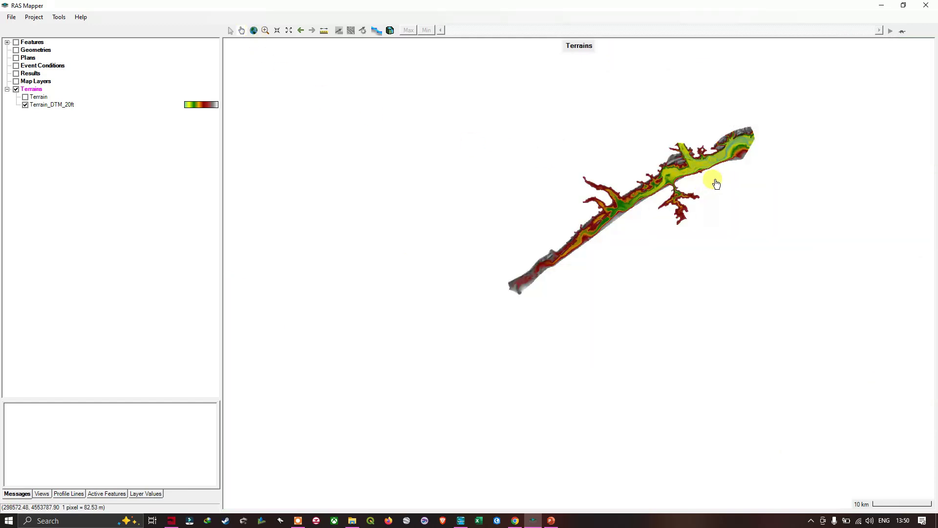
pyautogui.scroll(2, 483, 161)
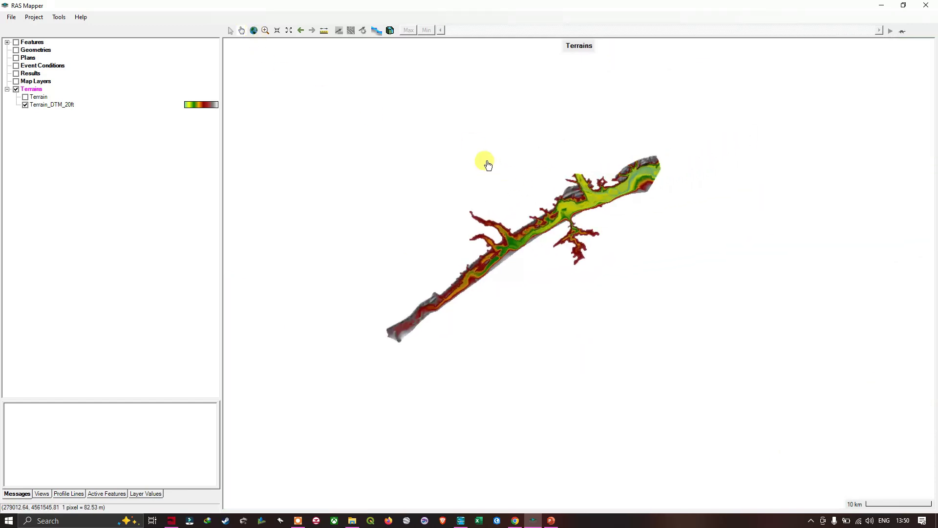
pyautogui.scroll(2, 491, 167)
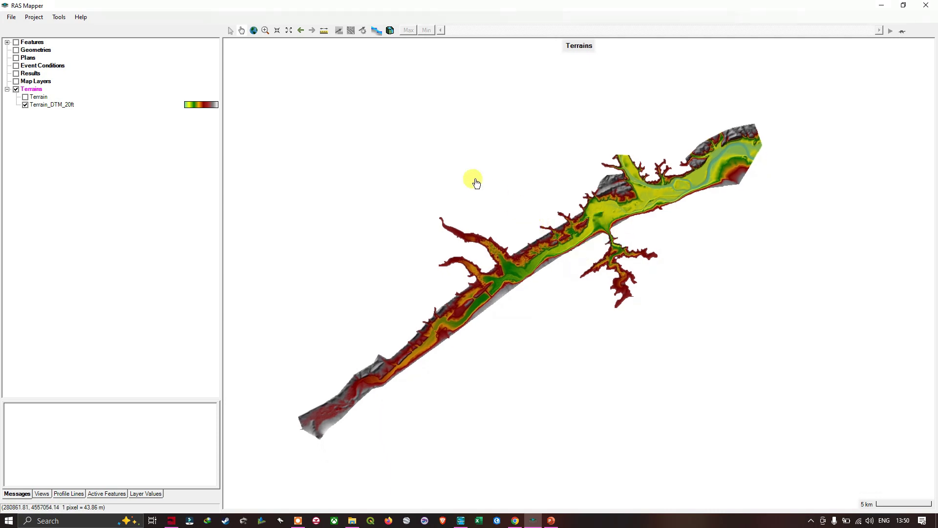
pyautogui.click(266, 30)
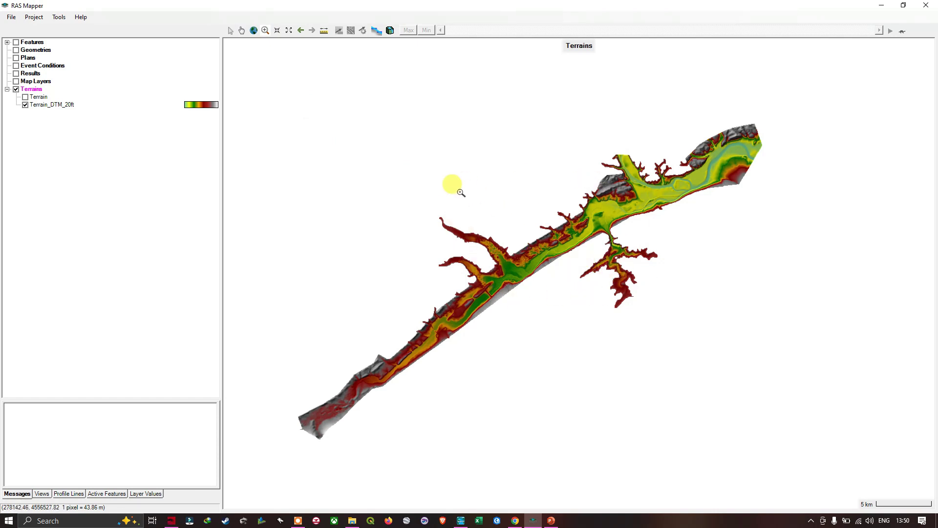
pyautogui.moveTo(460, 191); pyautogui.dragTo(629, 298)
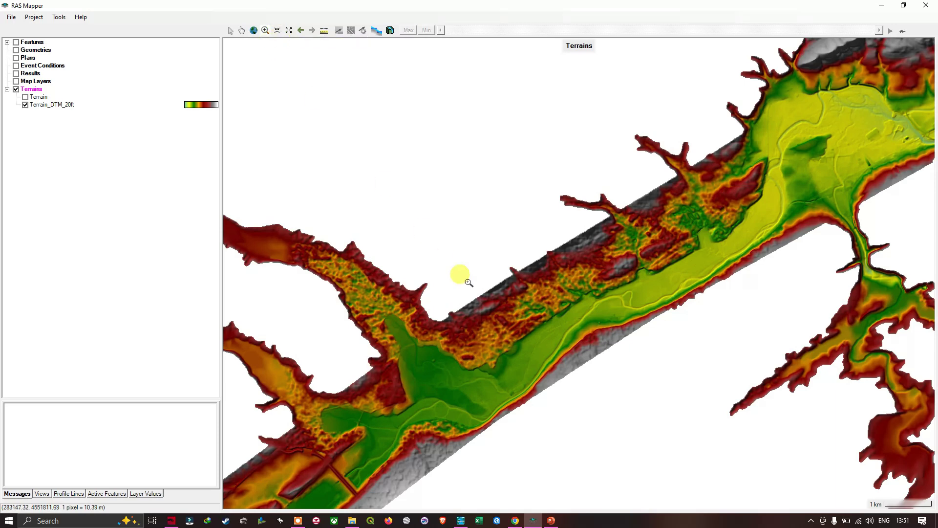
# - Zoom in two fixed increments on the middle reach and return to the wider view with two fixed zoom-outs
pyautogui.moveTo(522, 317)
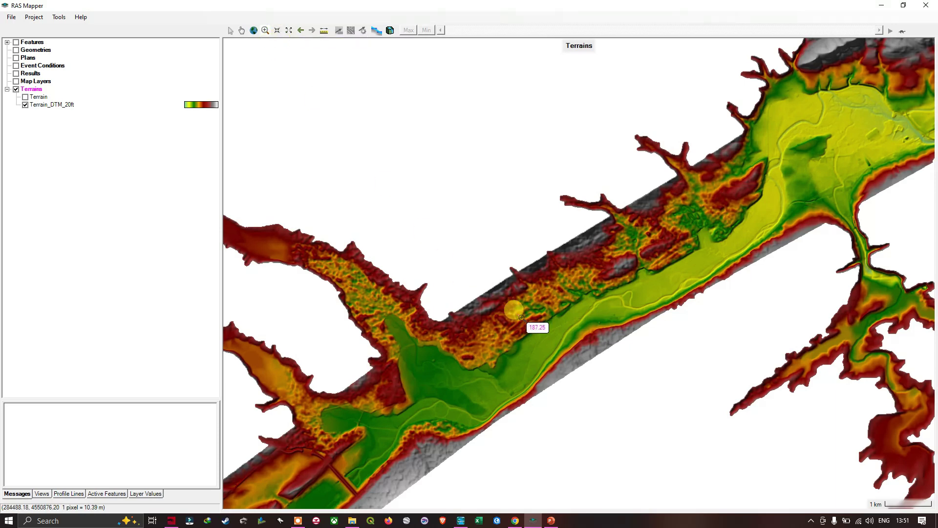
pyautogui.click(277, 30)
pyautogui.click(277, 32)
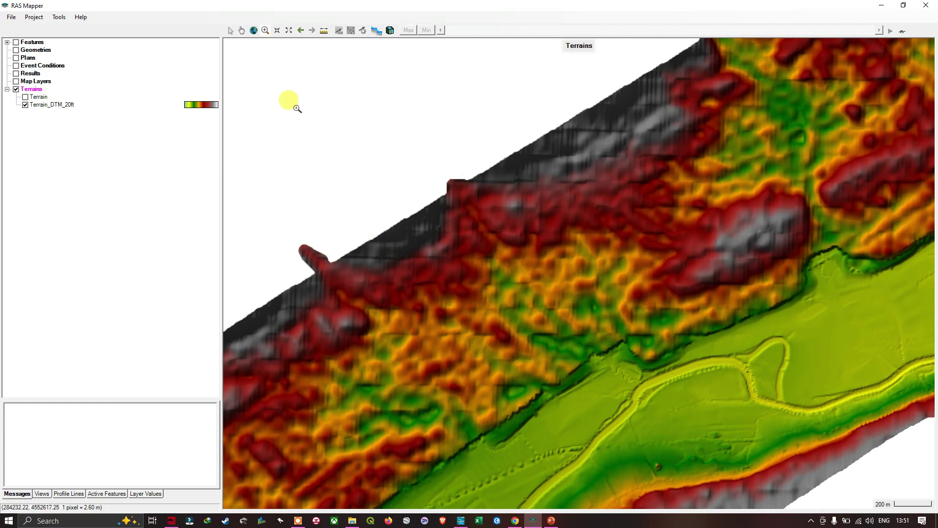
pyautogui.click(288, 29)
pyautogui.click(289, 30)
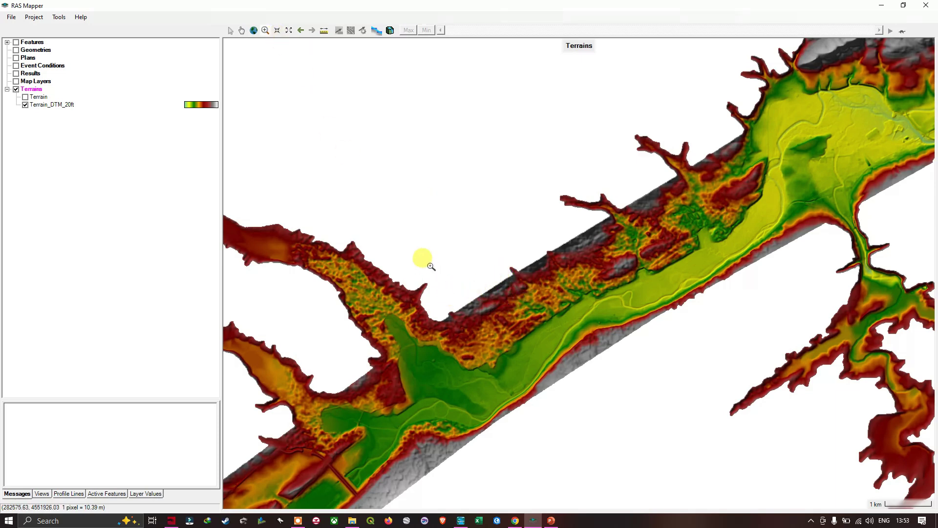
# - Pan the terrain and zoom out to examine the middle reach together with its side valleys
pyautogui.click(243, 30)
pyautogui.moveTo(639, 325); pyautogui.dragTo(591, 234)
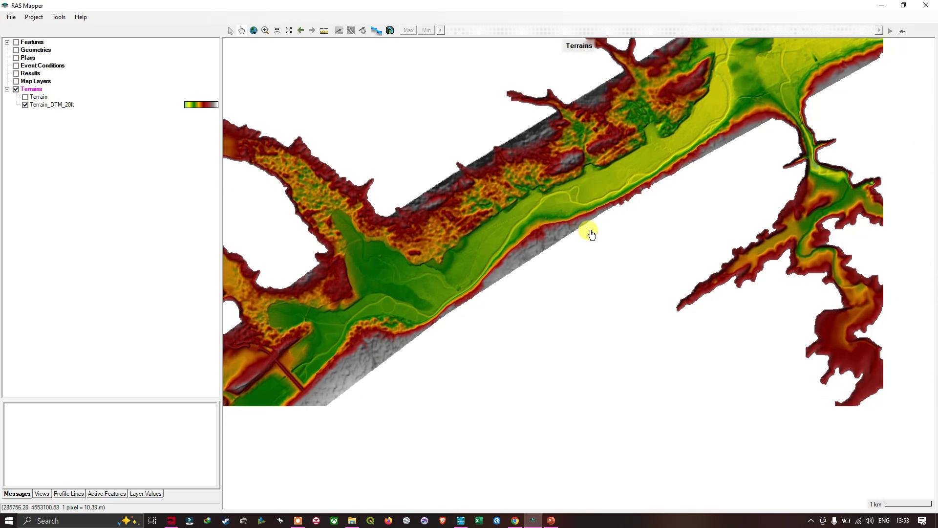
pyautogui.scroll(-3, 592, 234)
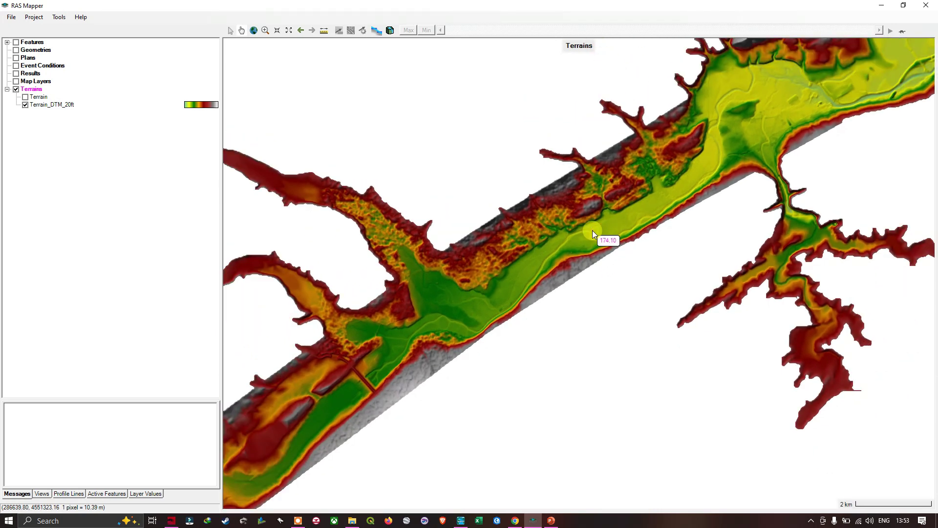
pyautogui.scroll(-1, 591, 230)
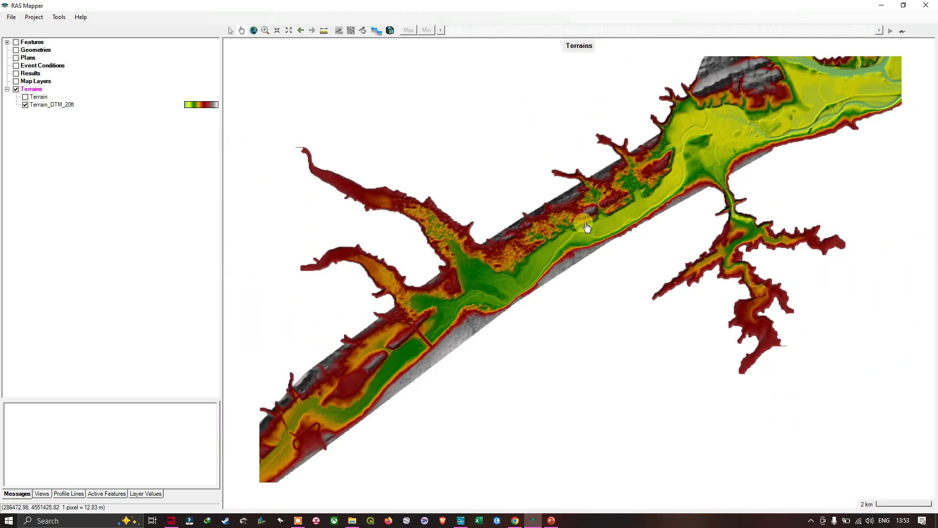